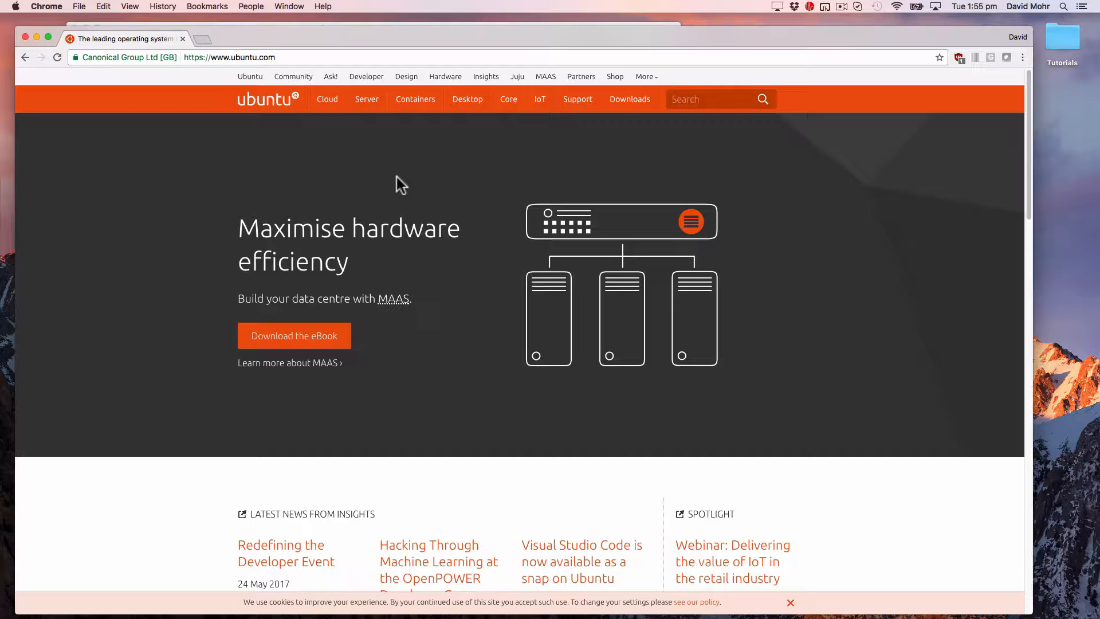
Step: Go to ubuntu.com's Download Ubuntu Desktop page and scroll to the Ubuntu 17.04 offering
click(462, 101)
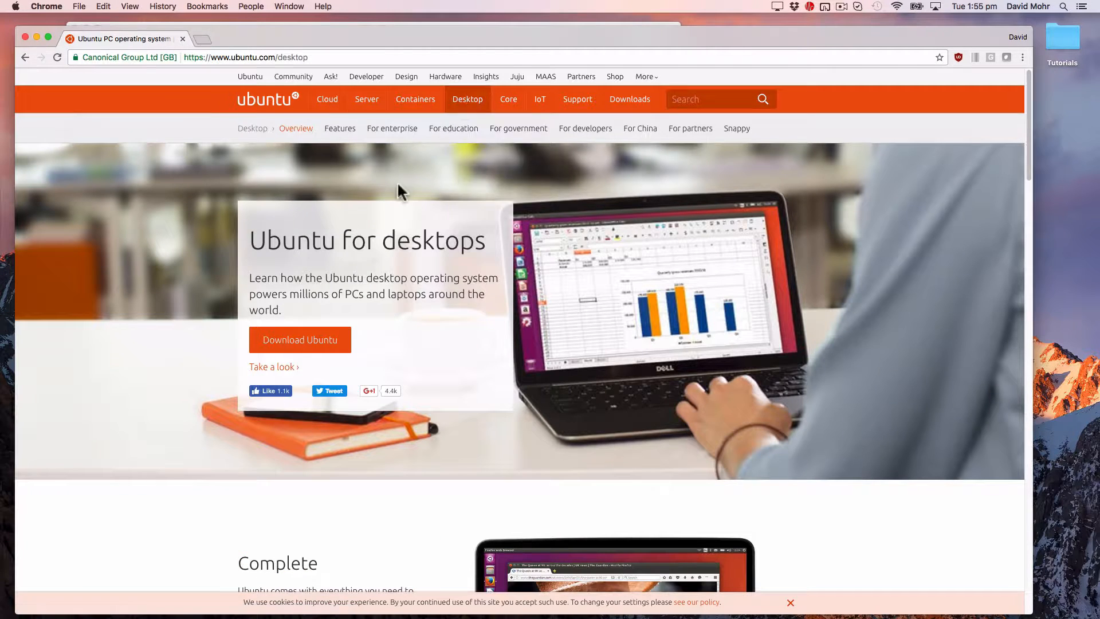
click(321, 343)
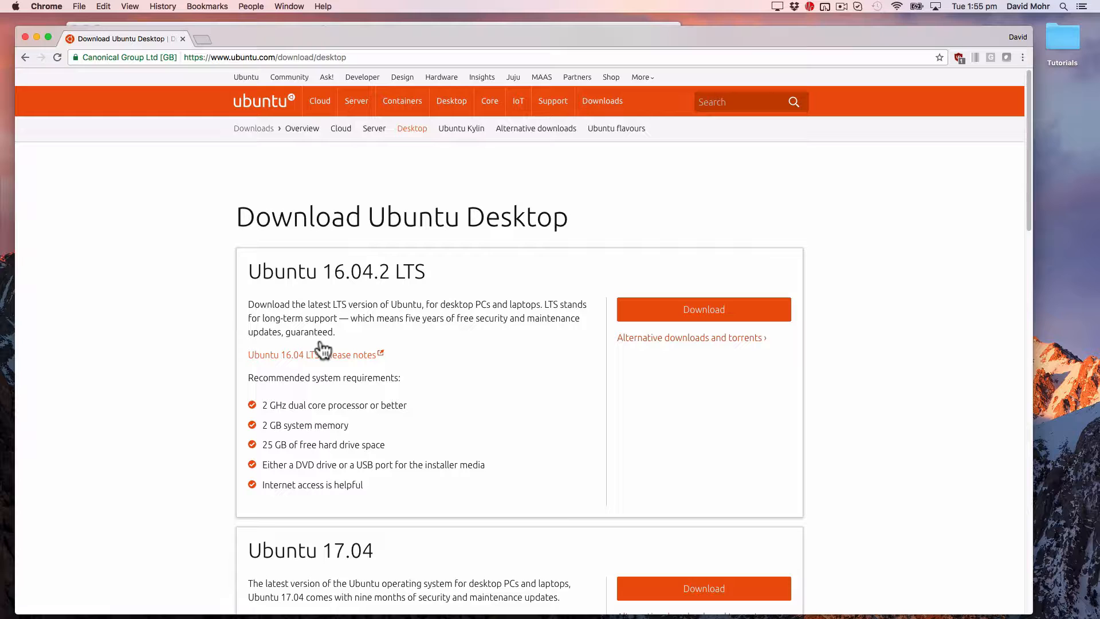
scroll(323, 349, down, 5)
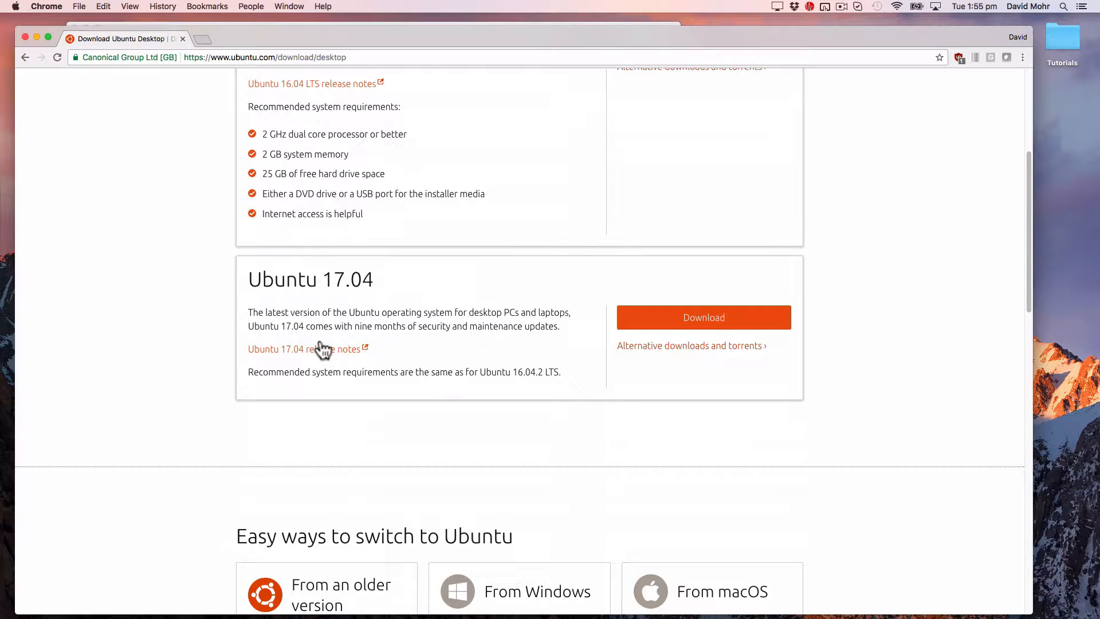
Step: Download the Ubuntu 17.04 desktop ISO without contributing, then bring VirtualBox Manager forward
click(643, 331)
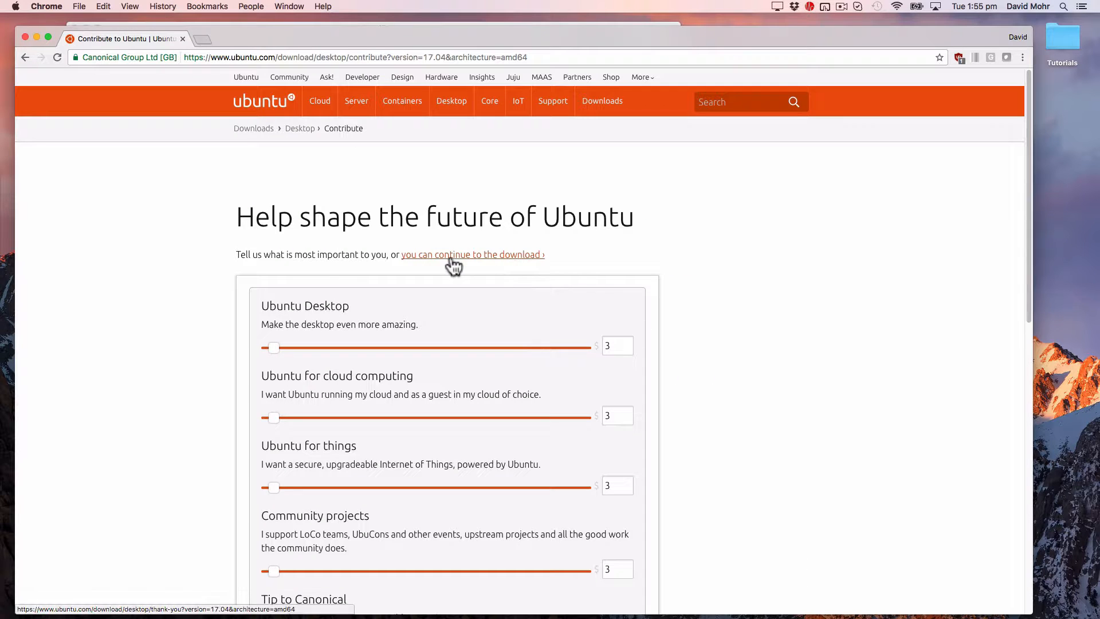
click(452, 262)
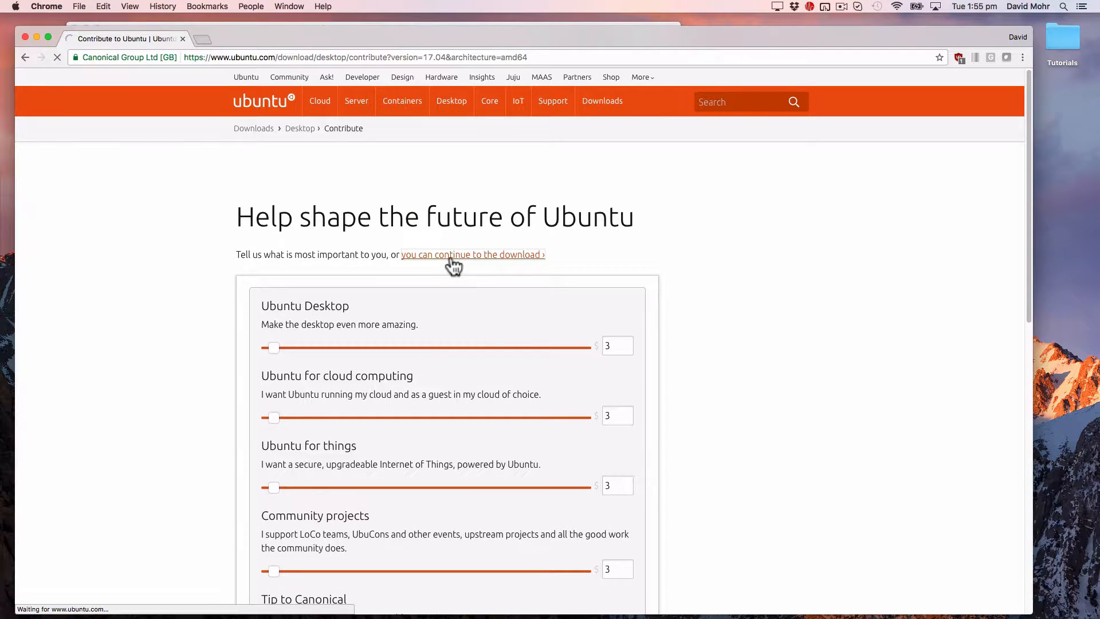
click(476, 256)
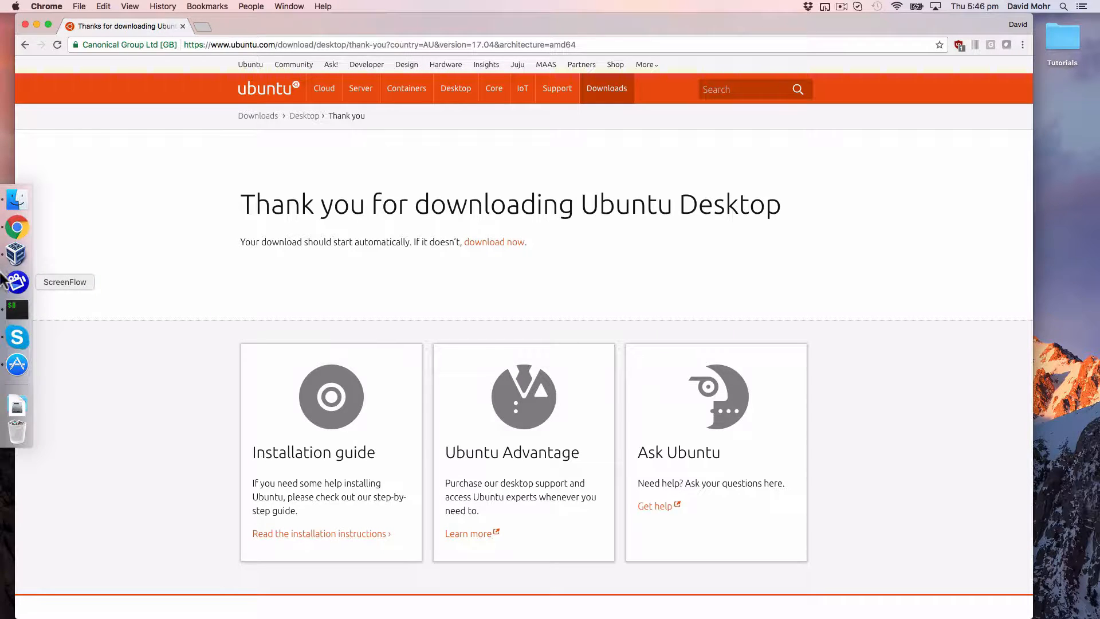
click(9, 262)
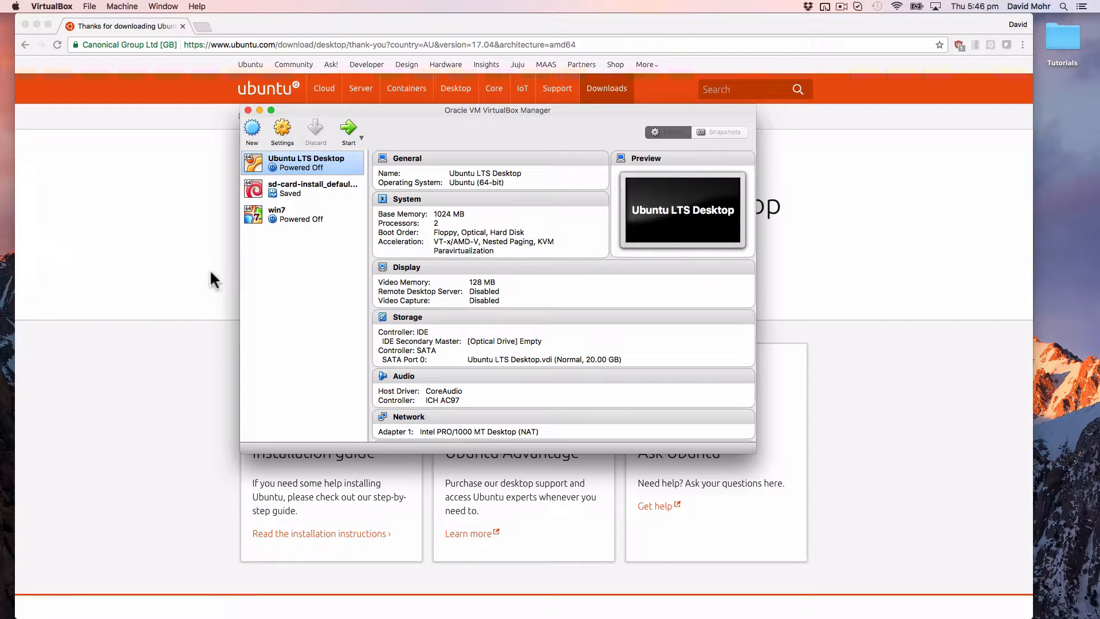
Step: Start a new VM named 'ubuntu test machine' with operating system type Linux
click(252, 131)
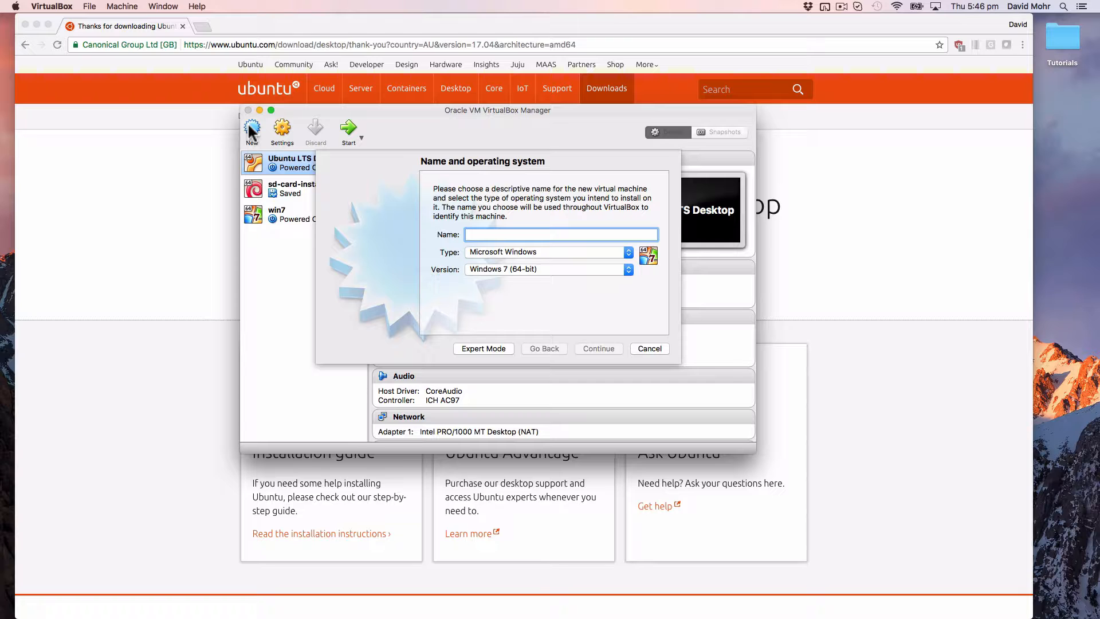
text(ubun)
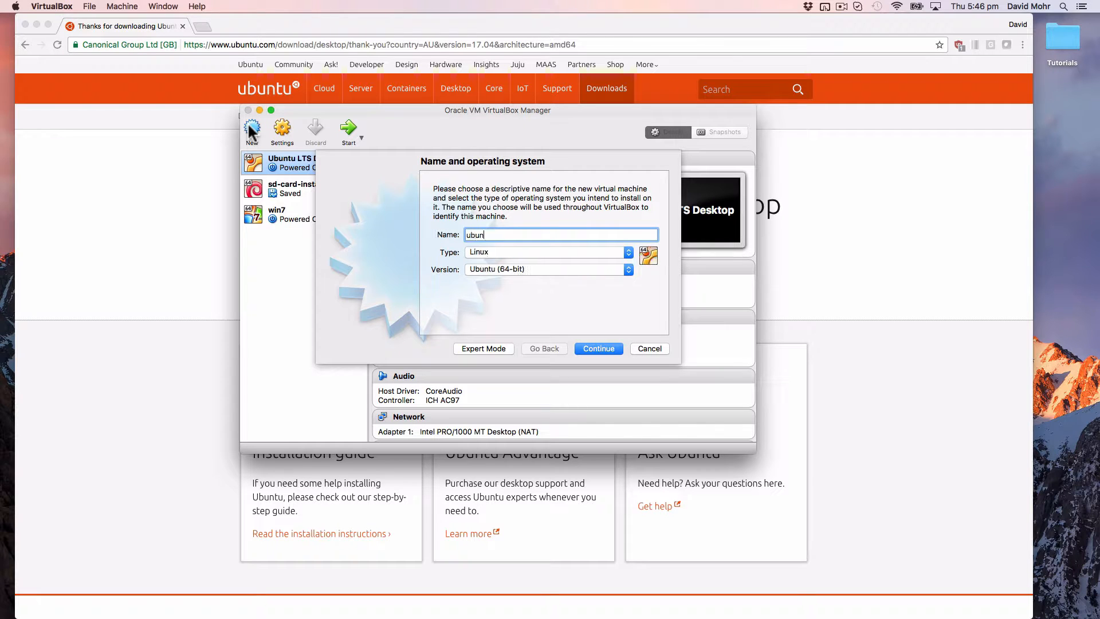
text(tu test machine)
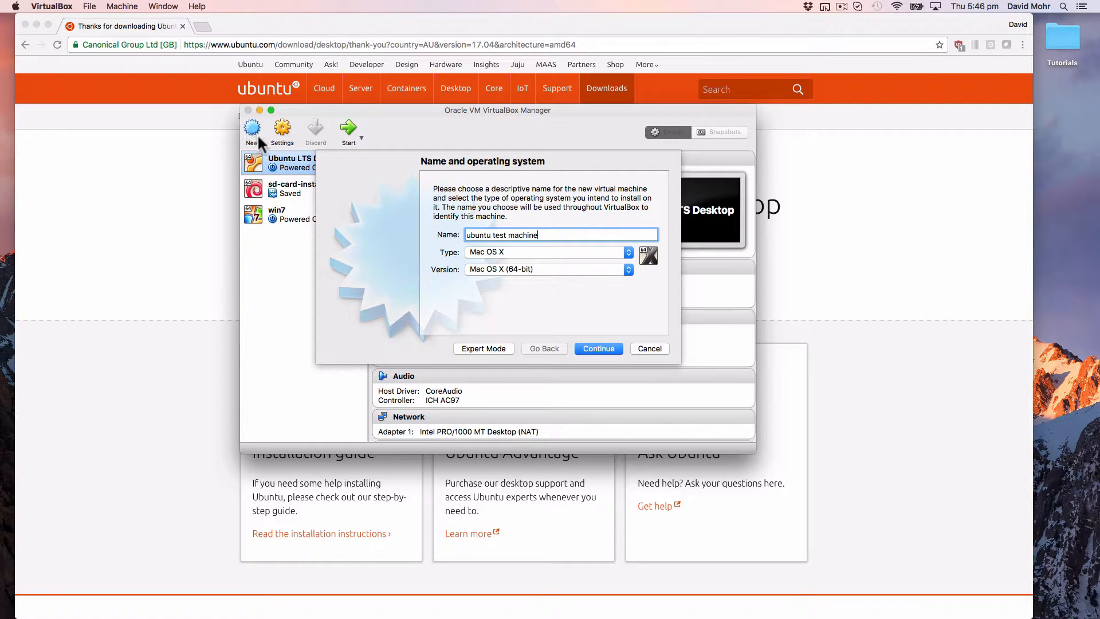
click(517, 252)
click(507, 212)
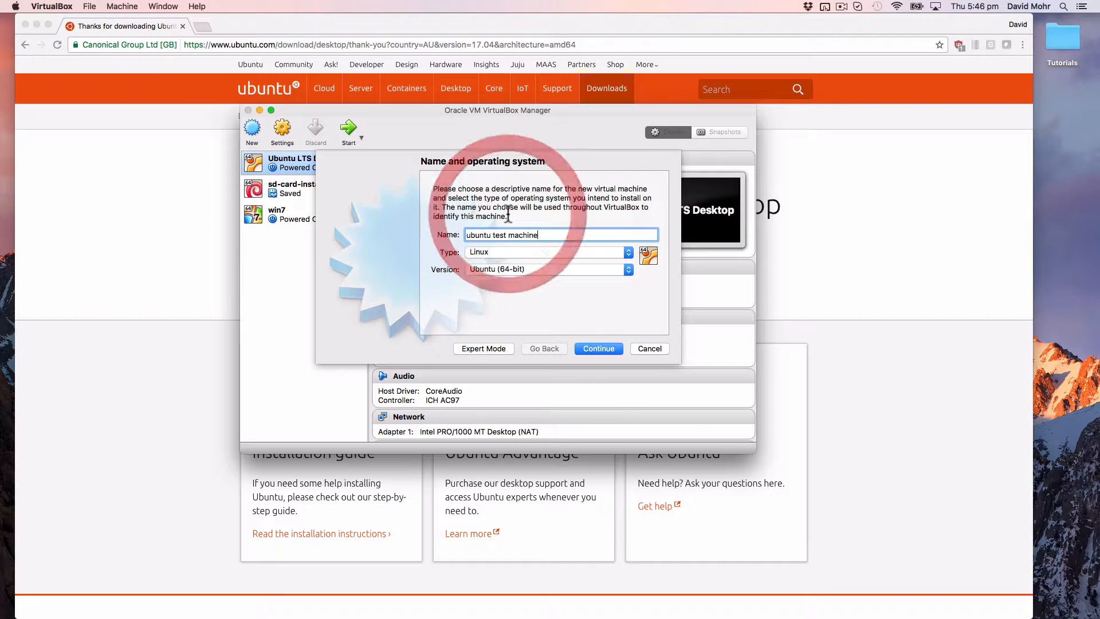
Step: Keep 1024 MB memory and create a dynamically allocated 10 GB VDI hard disk
click(590, 345)
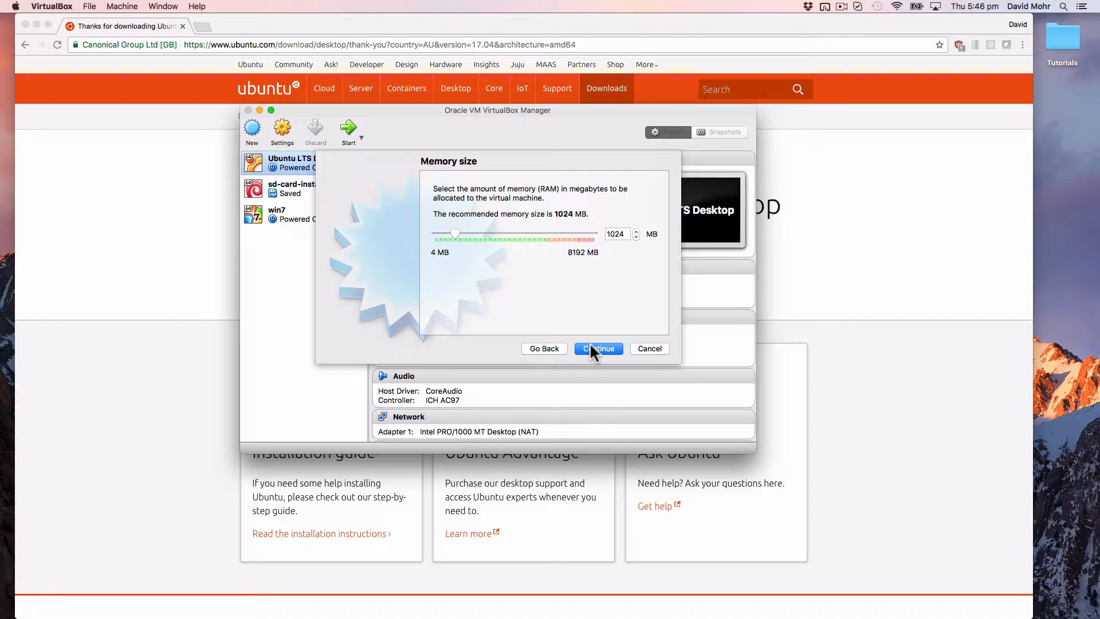
click(589, 342)
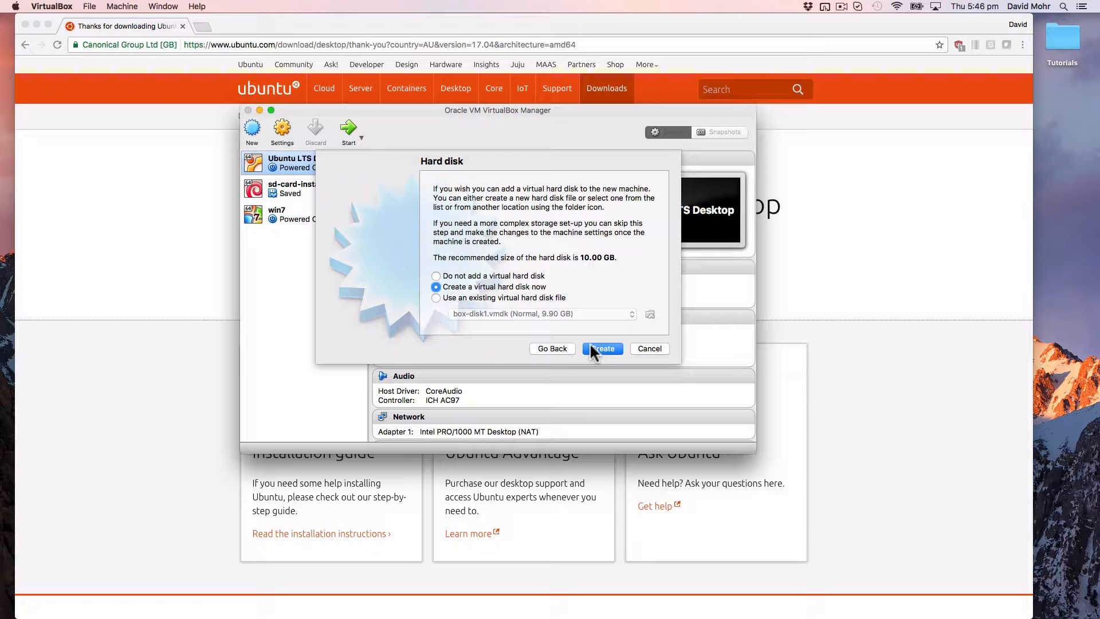
click(591, 346)
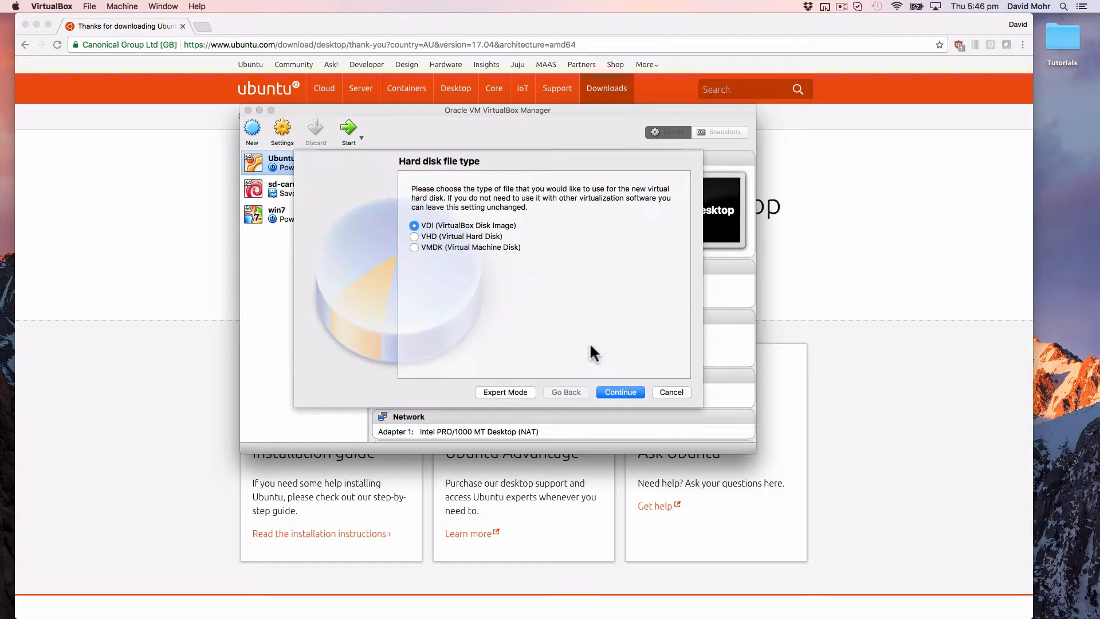
click(611, 390)
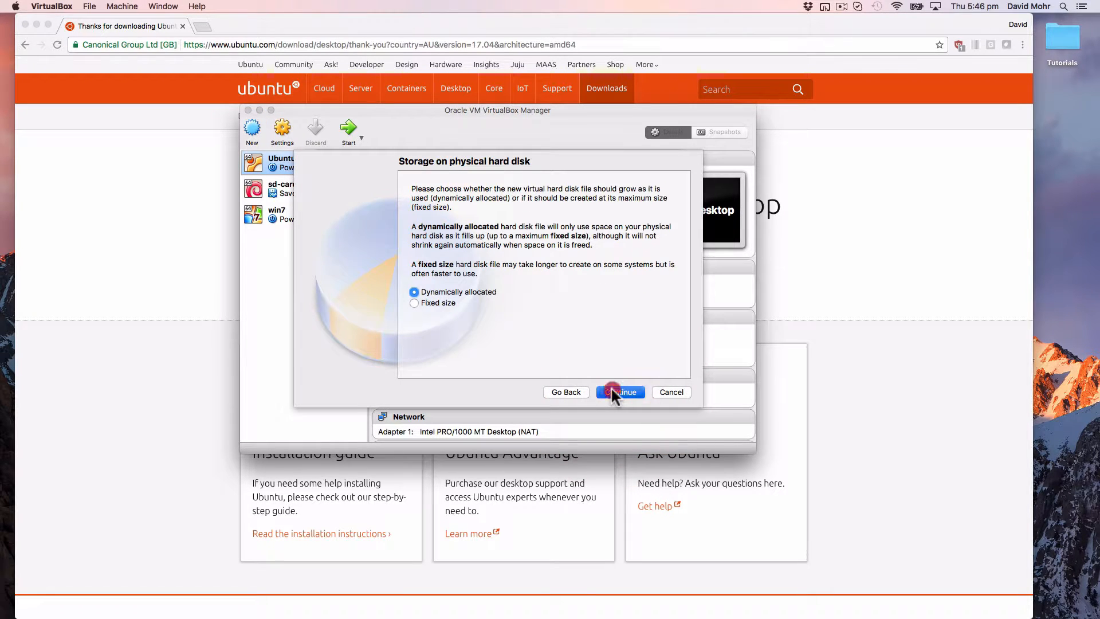
click(612, 389)
click(623, 392)
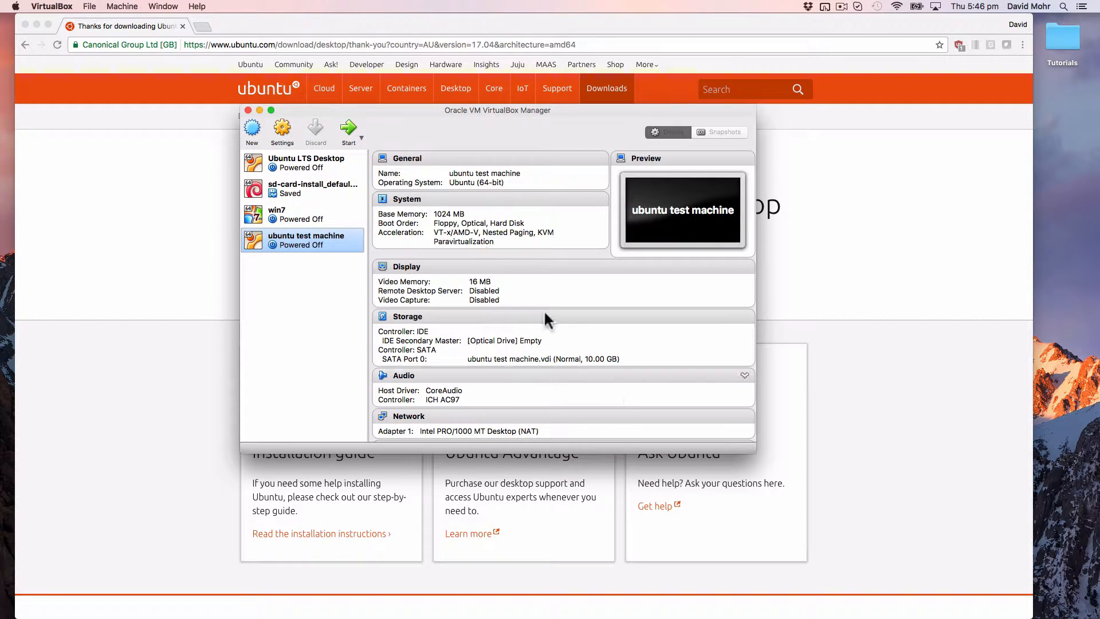
Step: Boot ubuntu test machine from ubuntu-17.04-desktop-amd64.iso in the Downloads folder
click(350, 132)
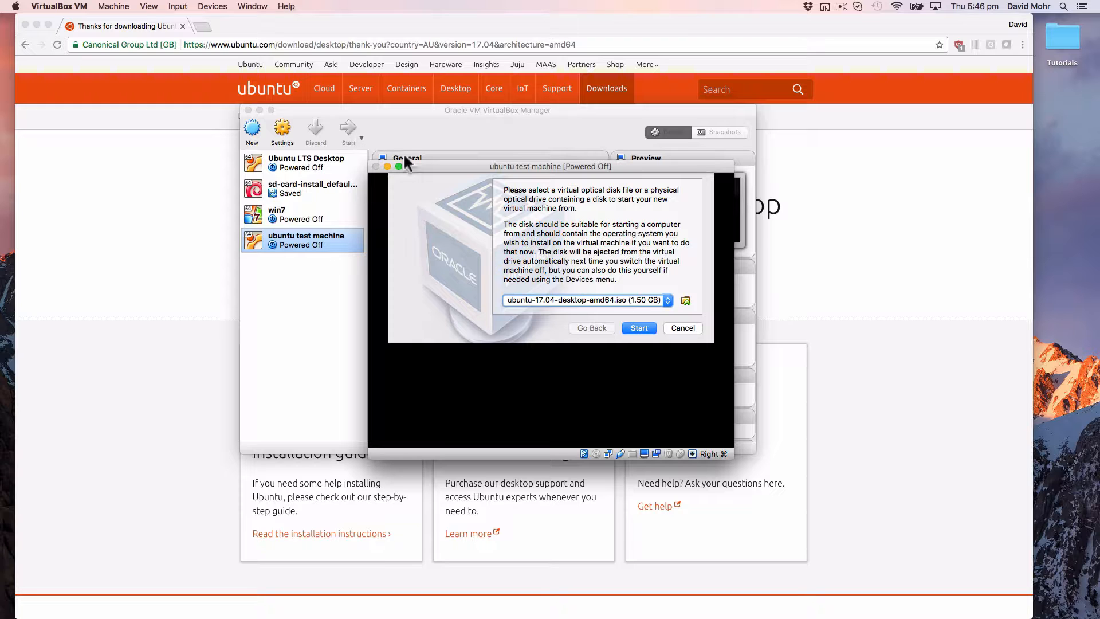
click(685, 301)
click(410, 181)
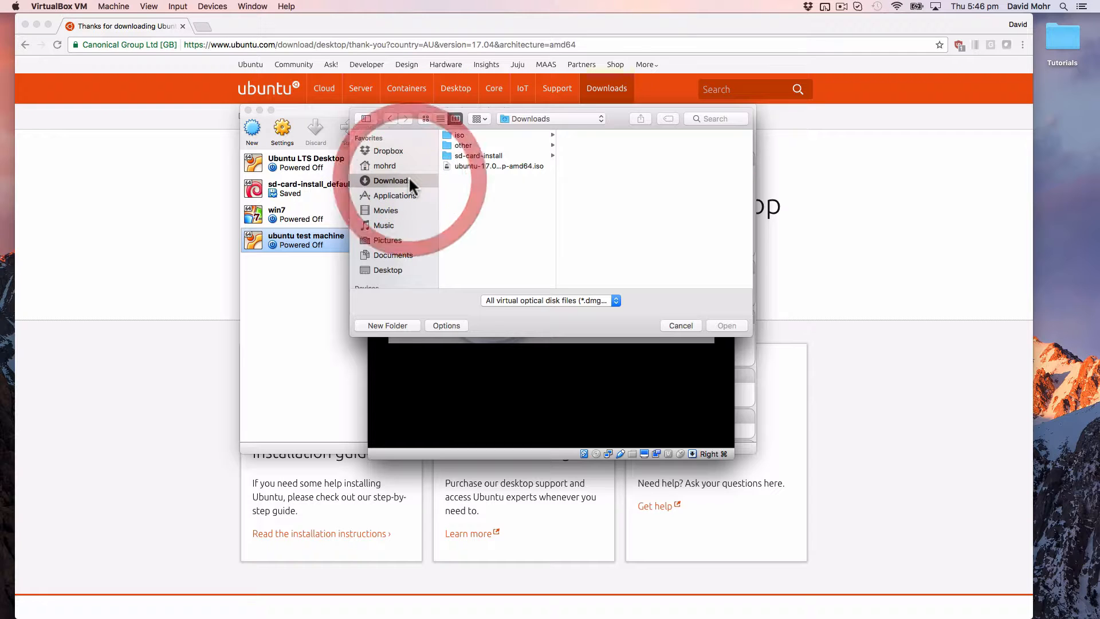
double_click(494, 165)
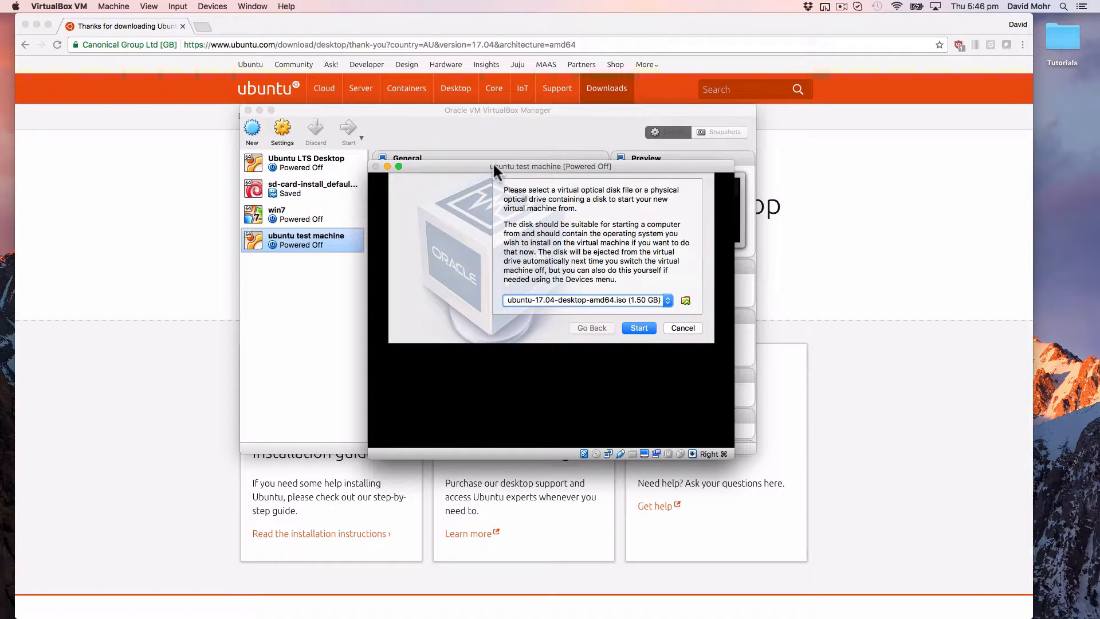
click(637, 327)
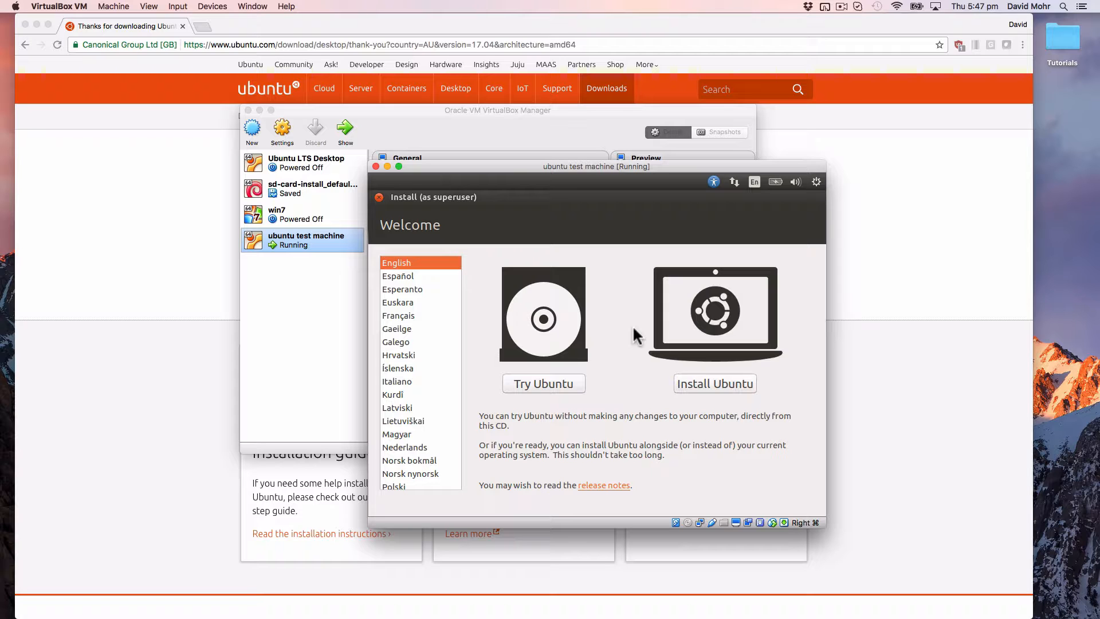
Step: Begin Install Ubuntu with 'Erase disk and install Ubuntu' and confirm writing the disk changes
click(704, 382)
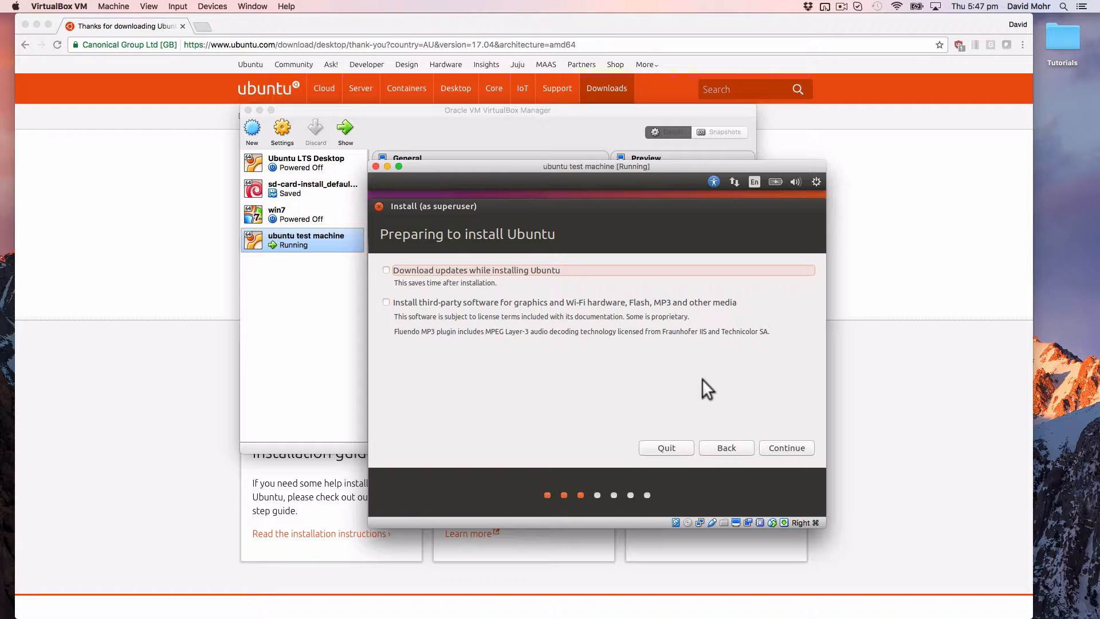
click(783, 442)
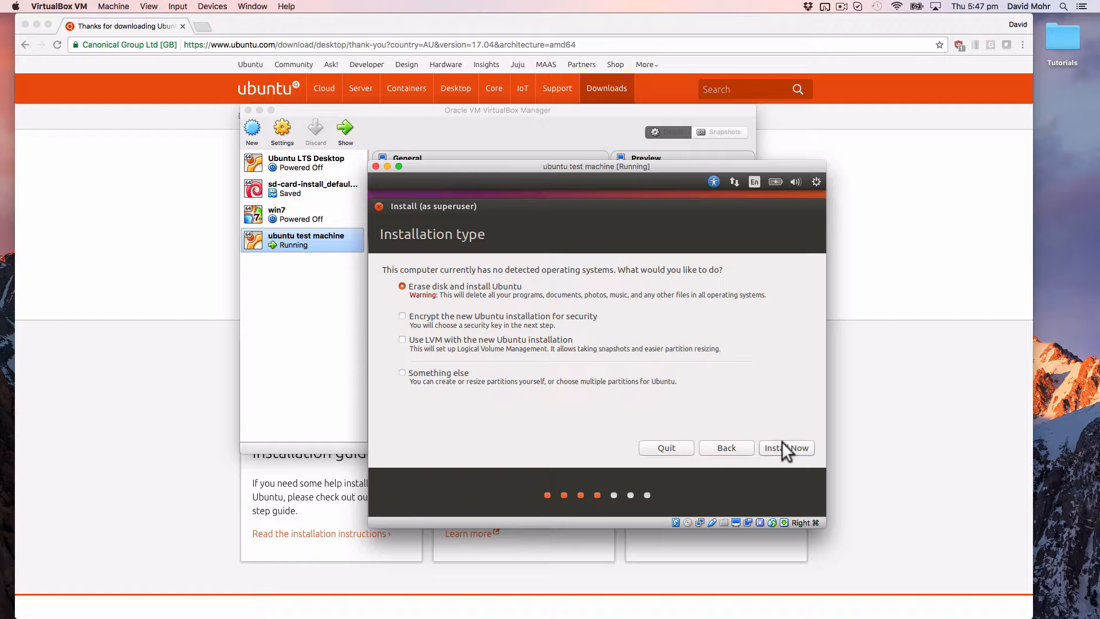
click(782, 442)
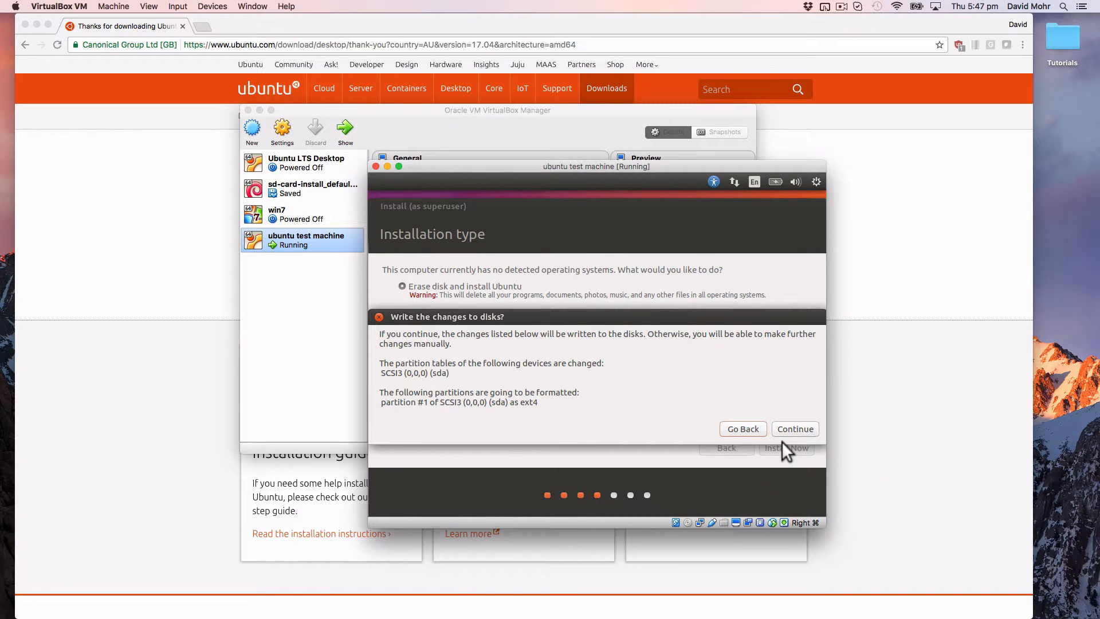
click(791, 430)
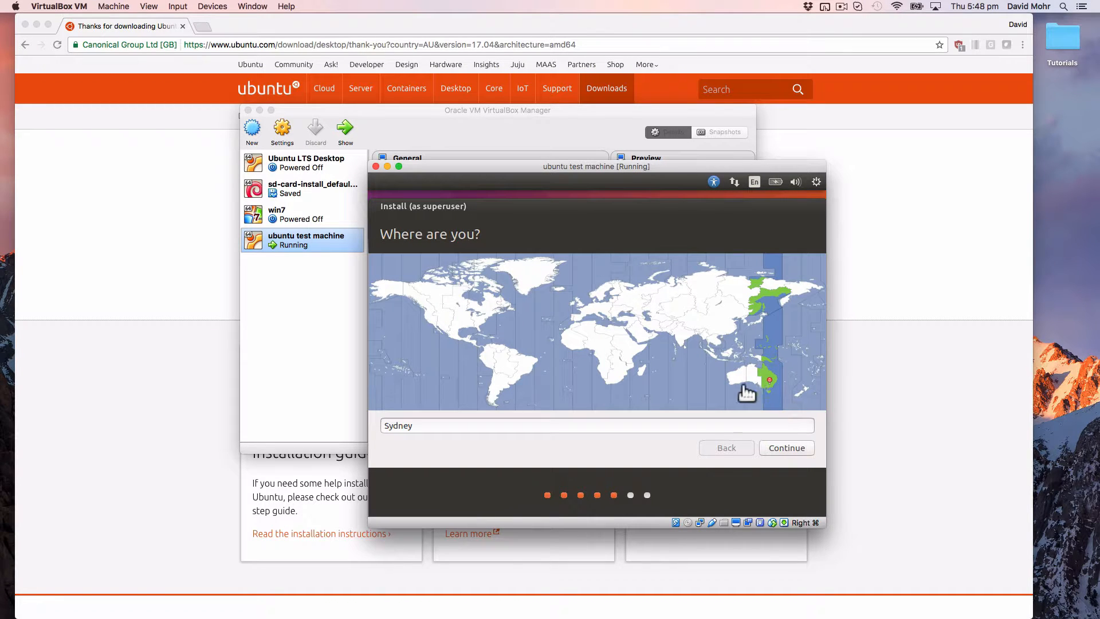
Step: Set the installer's location to Sydney
click(729, 374)
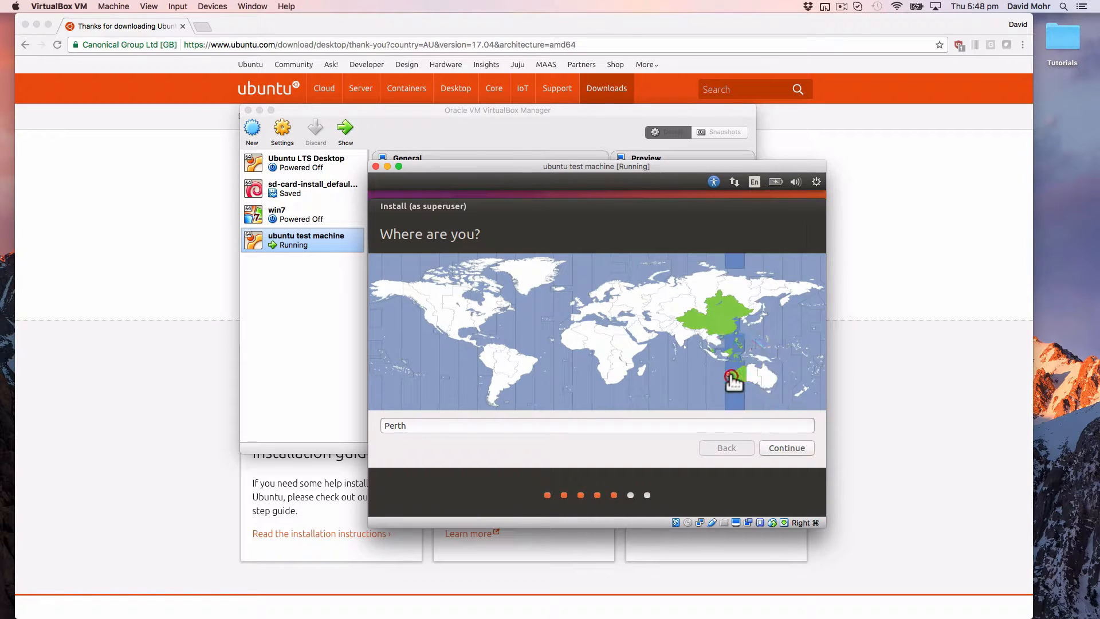
click(771, 379)
click(789, 449)
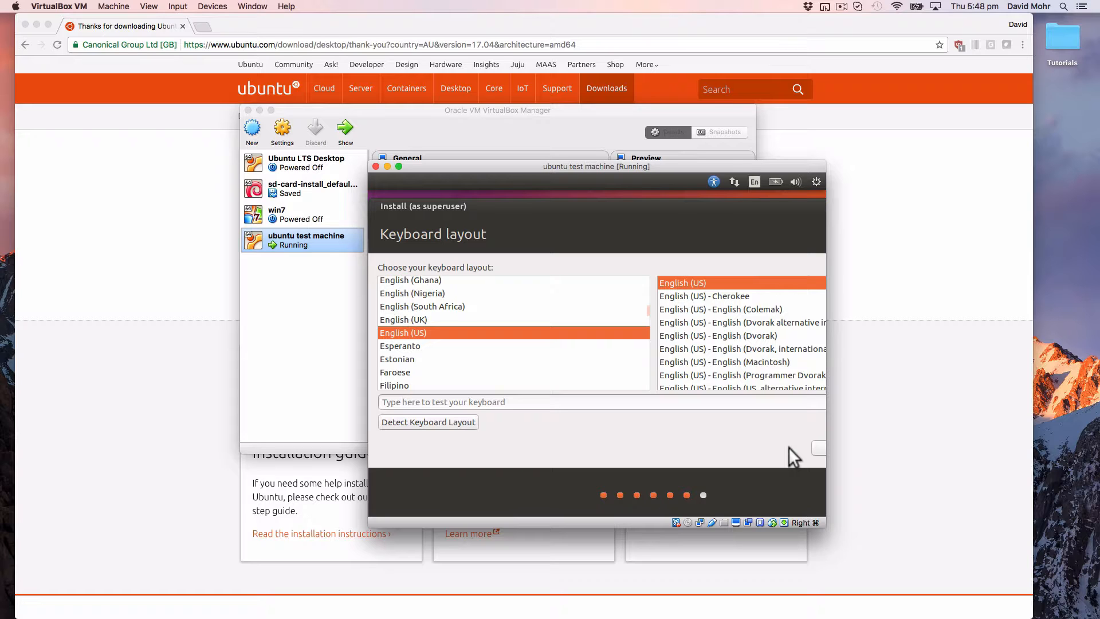
Step: Enlarge the VM window, centre the installer, and accept the English (US) keyboard layout
key(alt)
drag(788, 447, 625, 440)
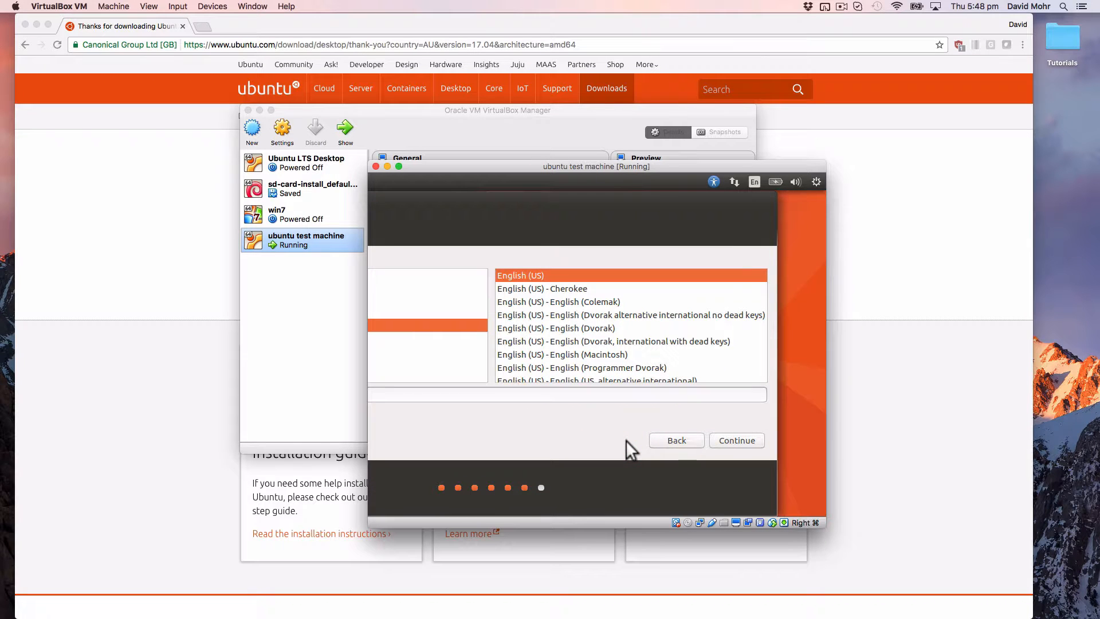
drag(553, 166, 337, 19)
drag(607, 378, 865, 522)
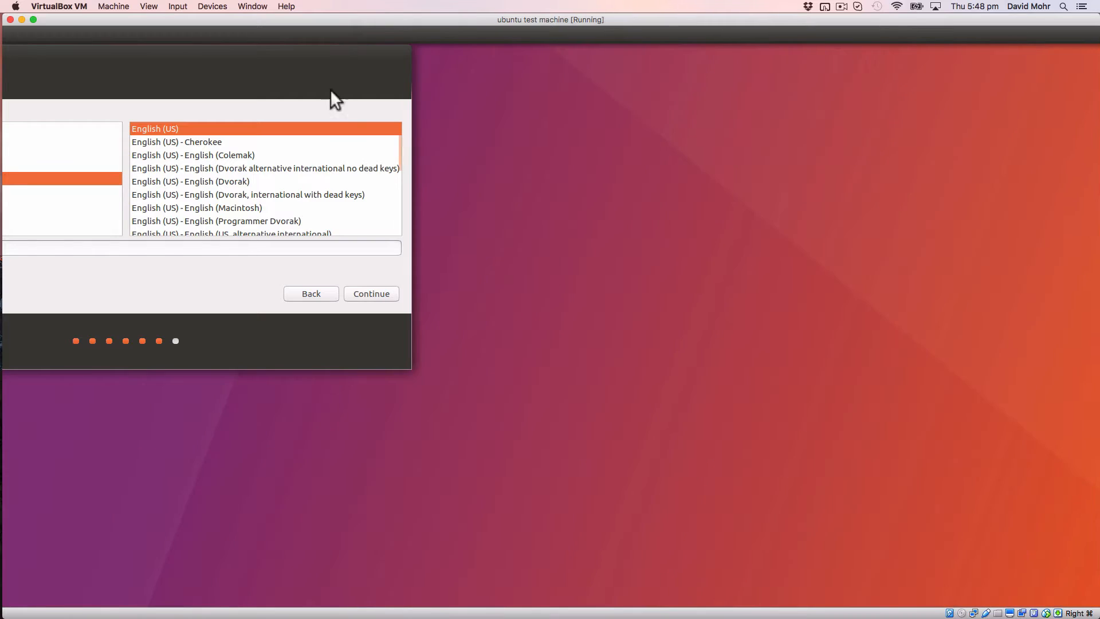
drag(341, 77, 745, 212)
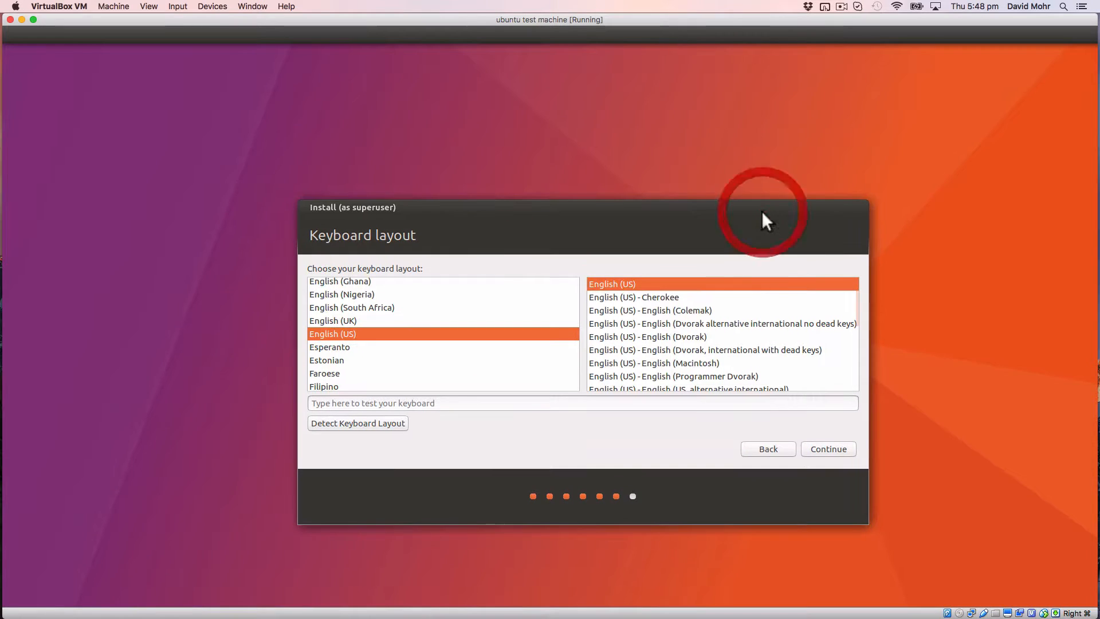
click(829, 444)
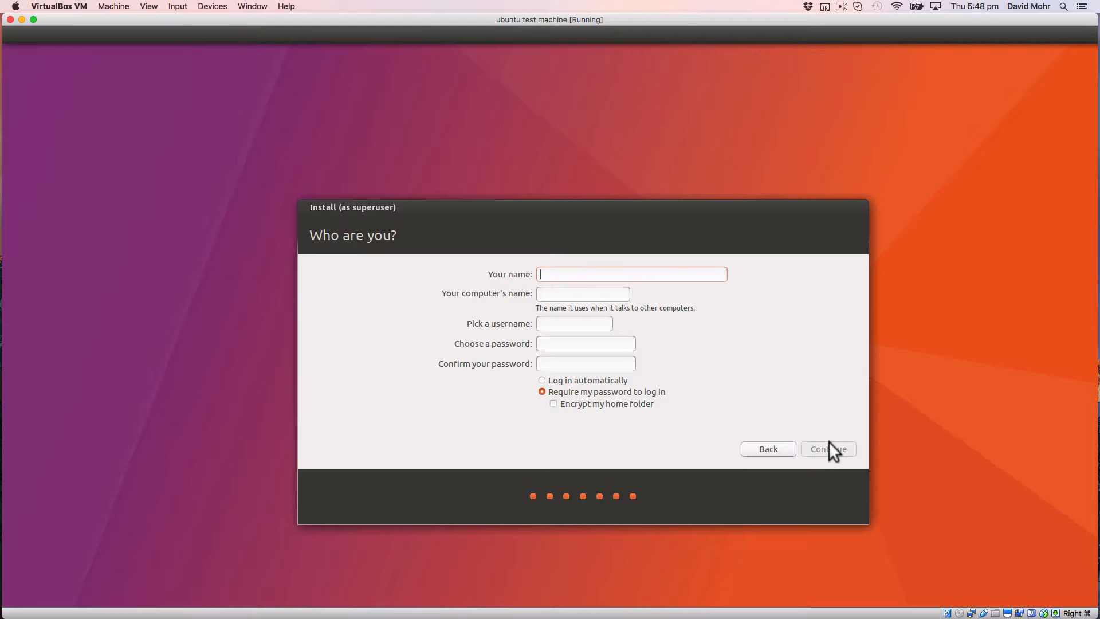
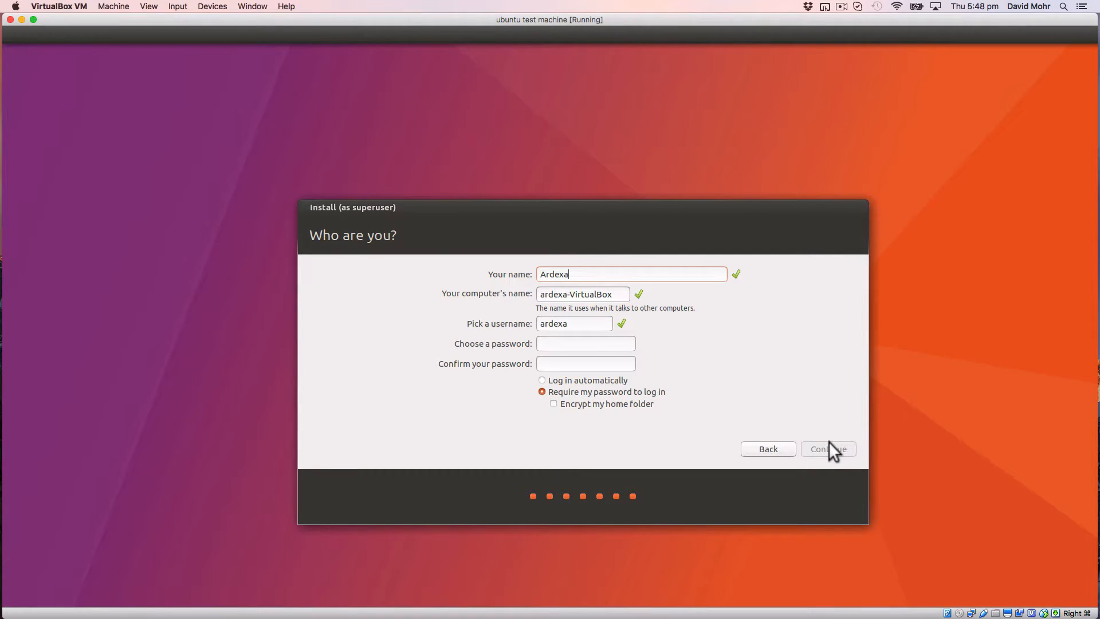
Step: Enter the user's name, computer name ardexa-test and a password, then continue installing
key(Tab)
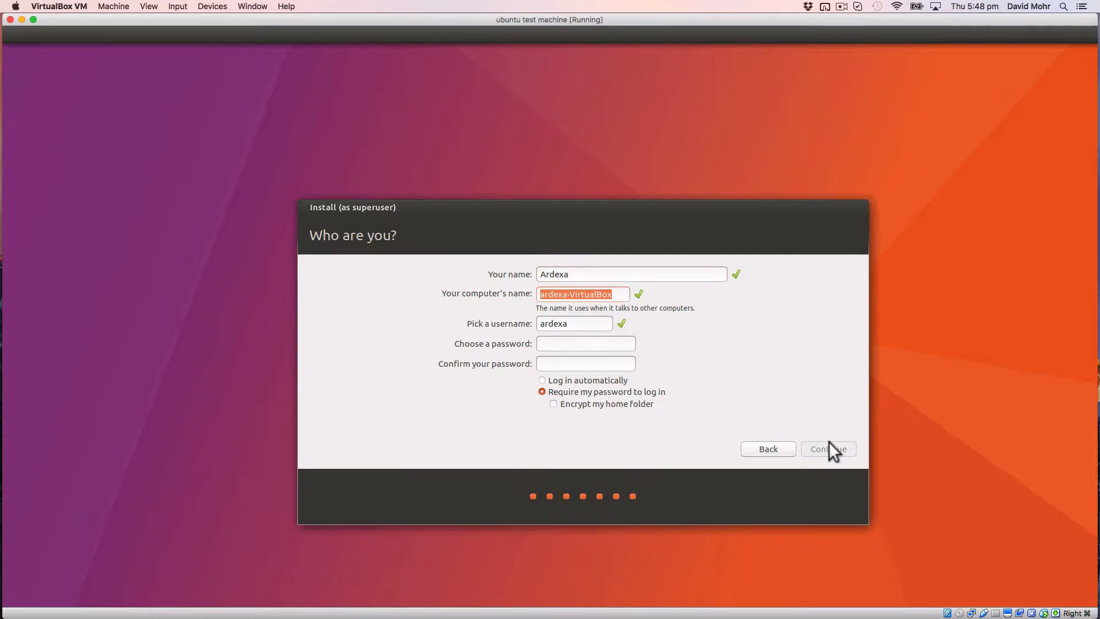
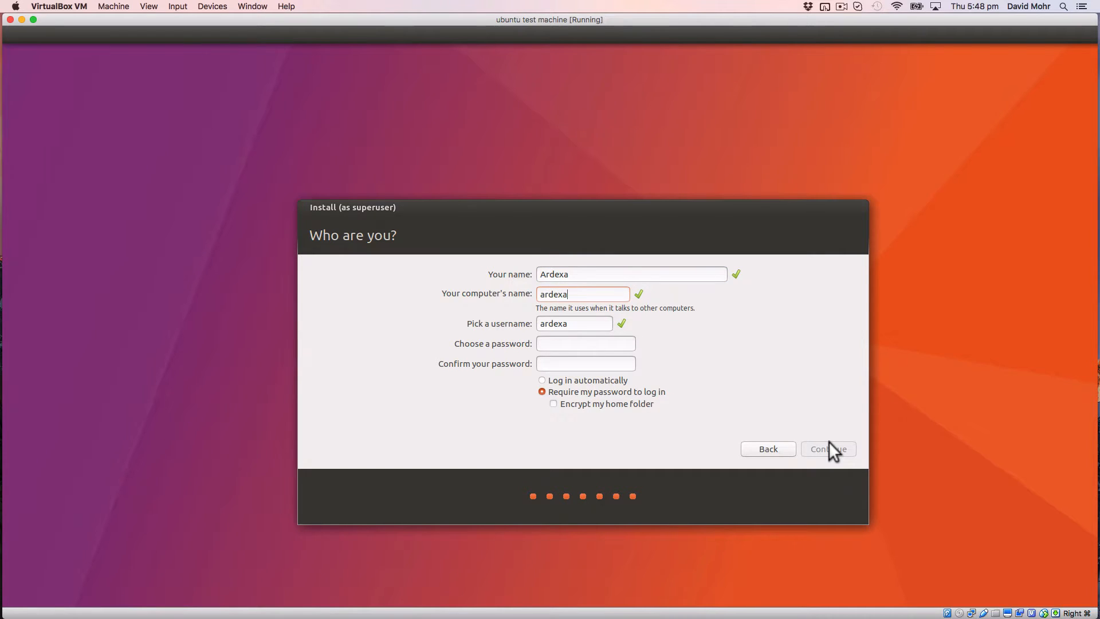
key(Tab)
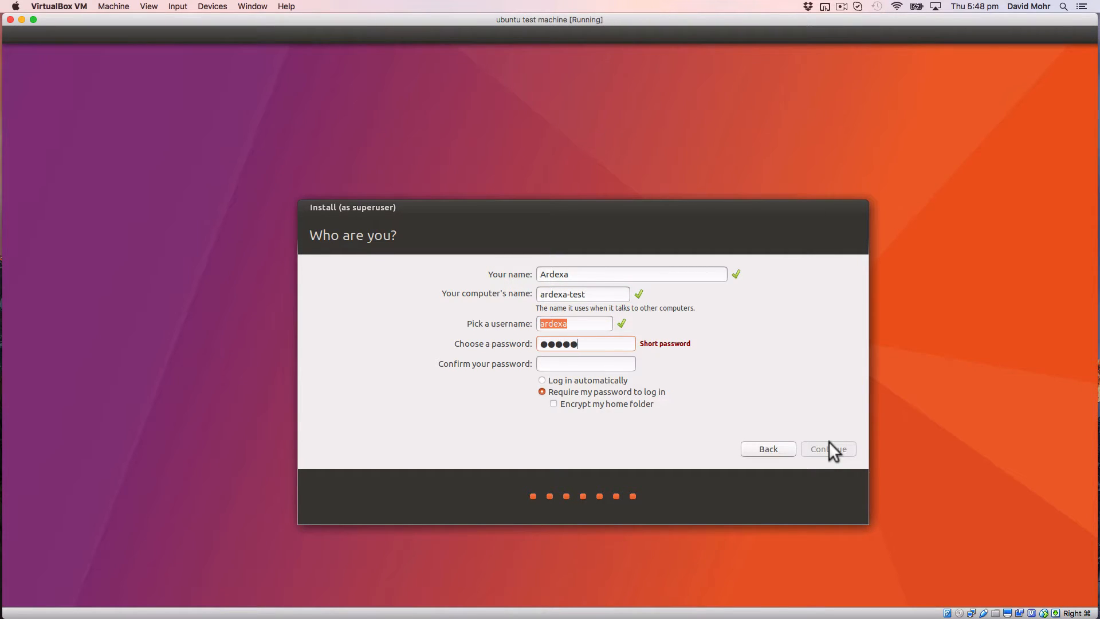
key(Tab)
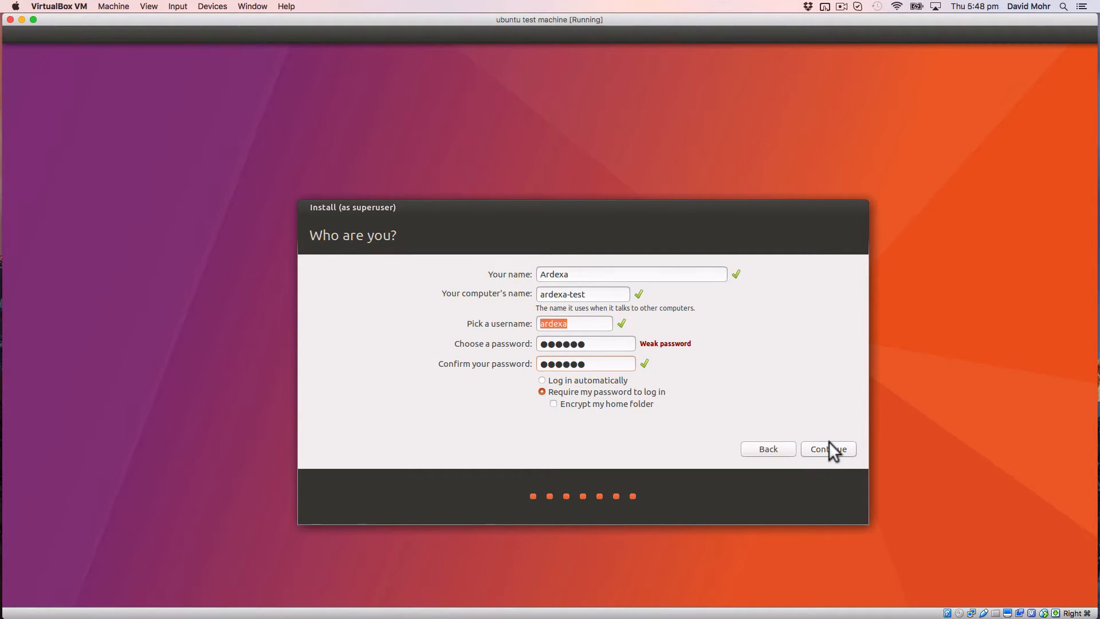
click(829, 442)
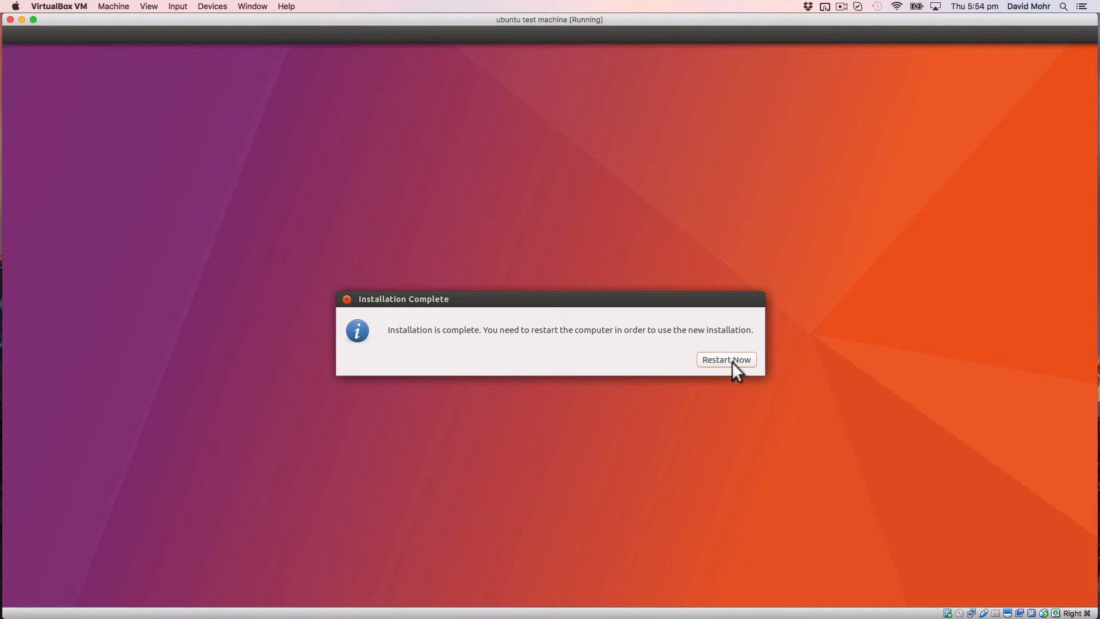
Step: Restart into the installed Ubuntu 17.04 and log in with the account password
click(731, 362)
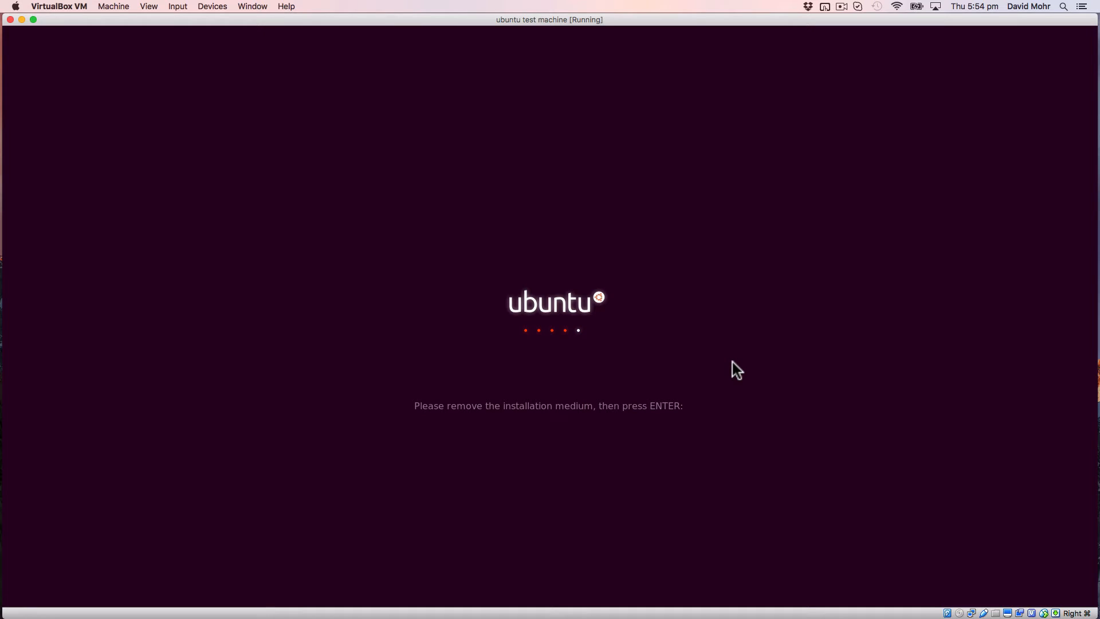
key(Return)
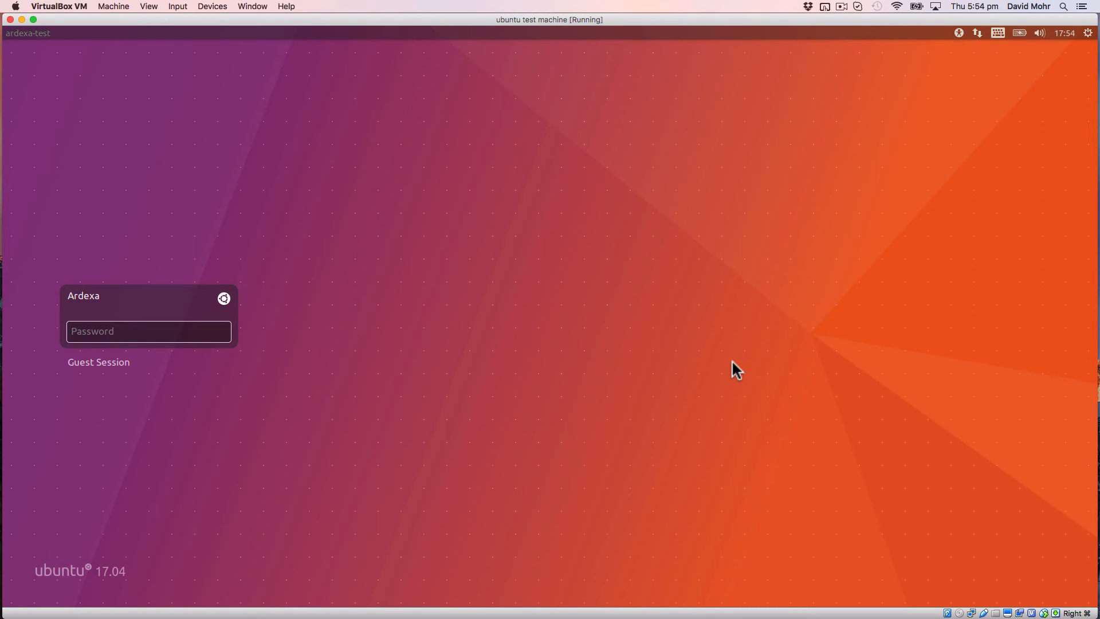
click(177, 328)
text(******)
key(Return)
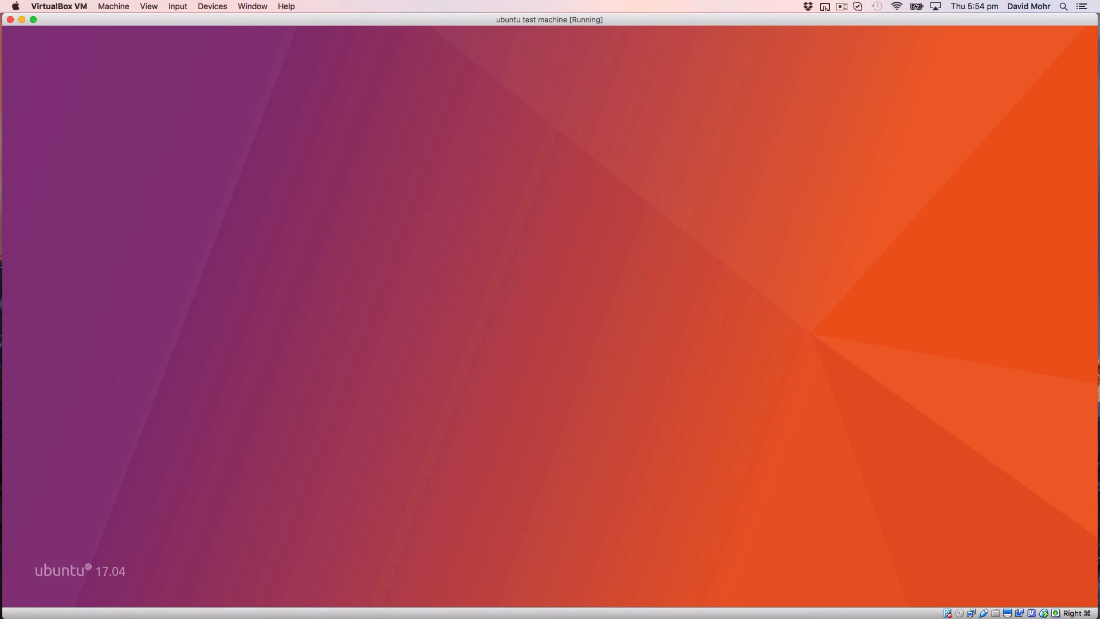